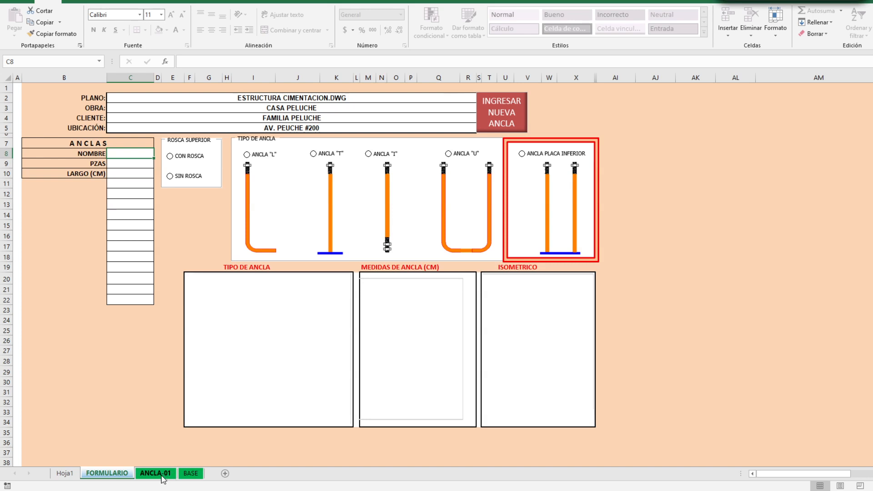
Examine the ANCLA-01 sheet's steel and accessory quantities, the weight calculation, and the anchor sketches and section
click(163, 474)
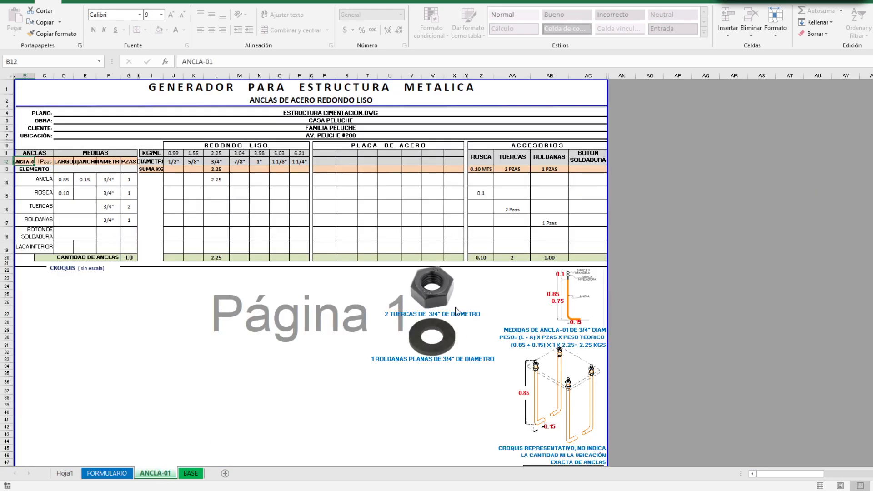
scroll(439, 335, down, 2)
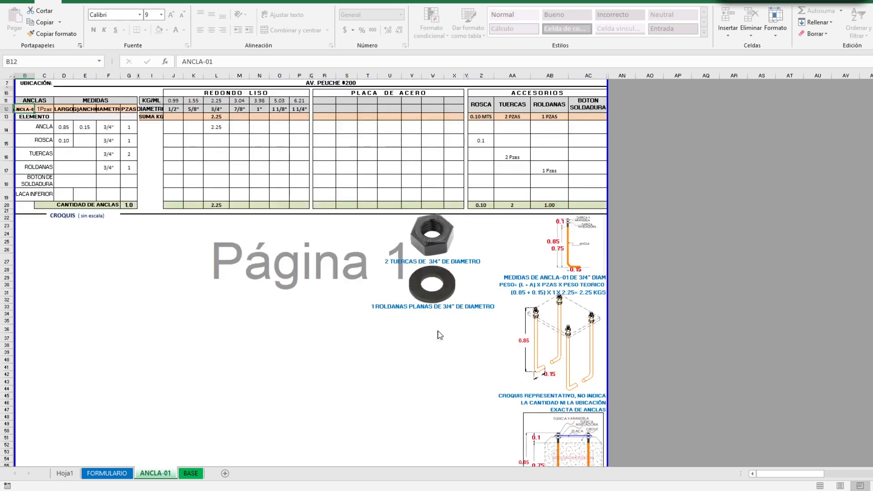
scroll(440, 335, down, 1)
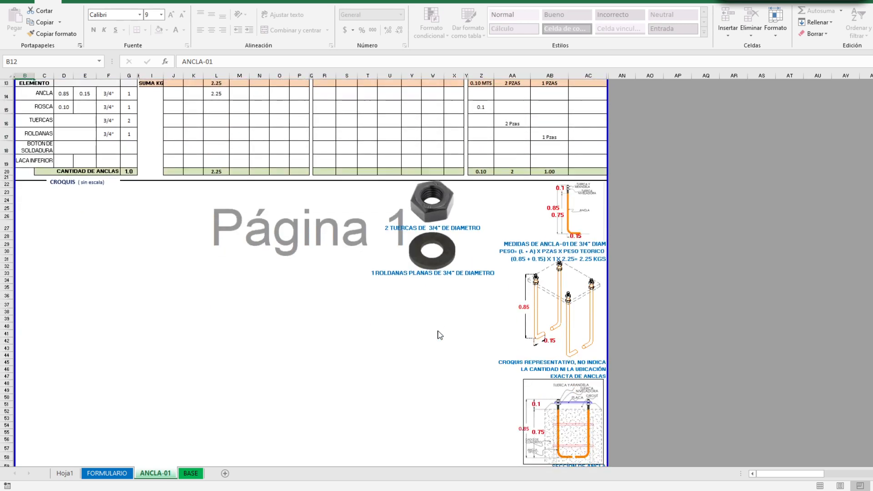
scroll(440, 335, up, 3)
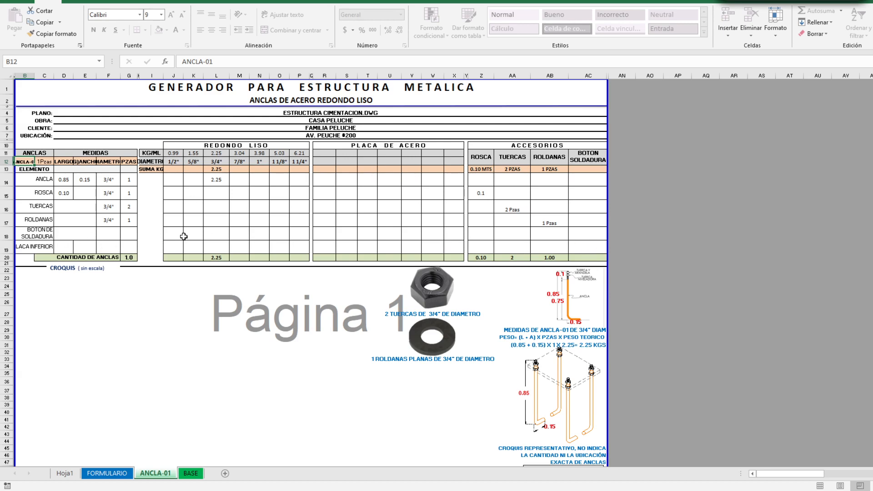
scroll(451, 305, down, 1)
scroll(451, 305, down, 2)
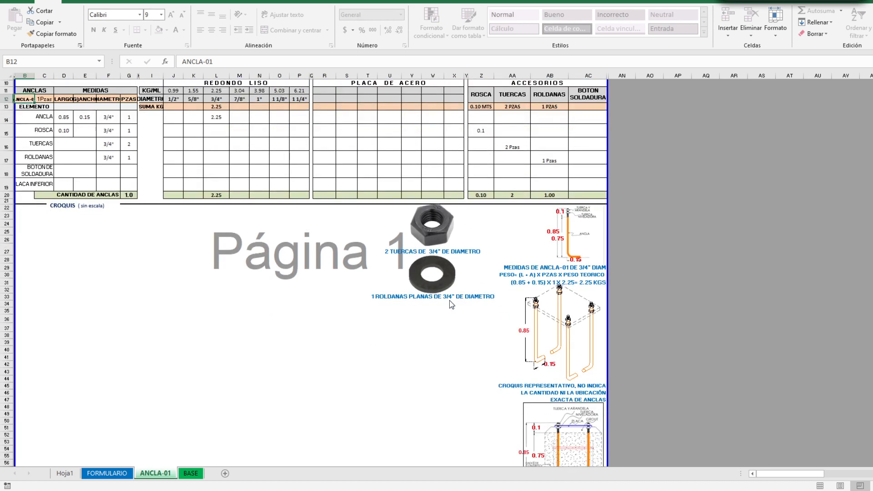
scroll(452, 304, down, 2)
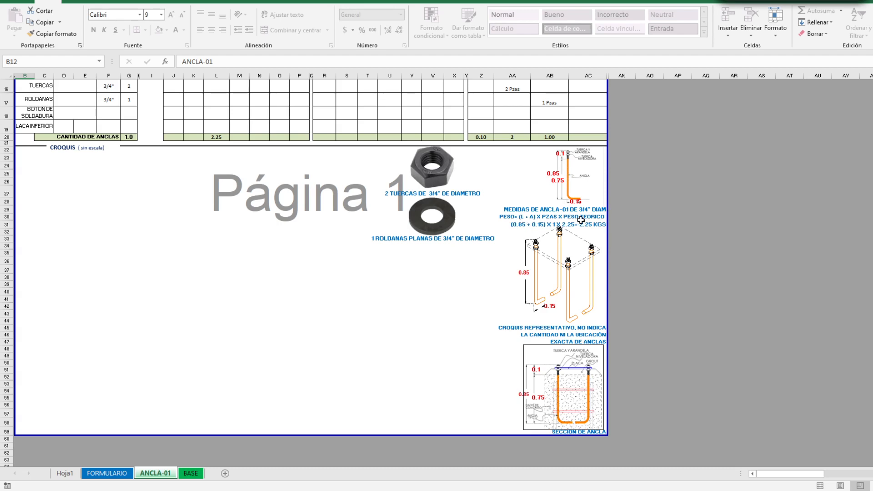
scroll(580, 221, up, 1)
scroll(282, 162, up, 1)
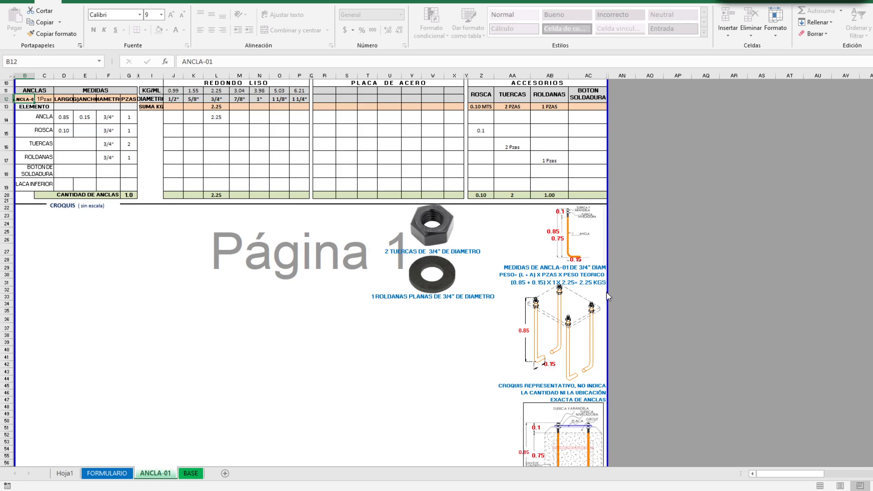
scroll(589, 292, down, 1)
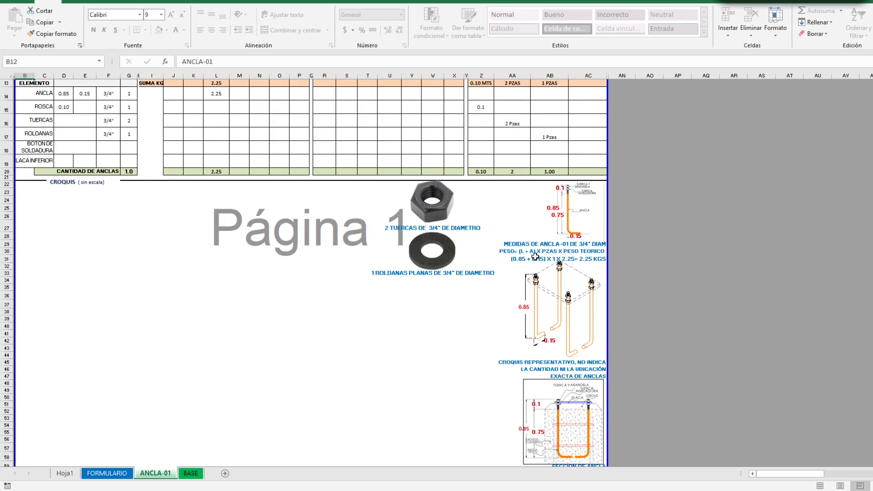
scroll(535, 256, up, 1)
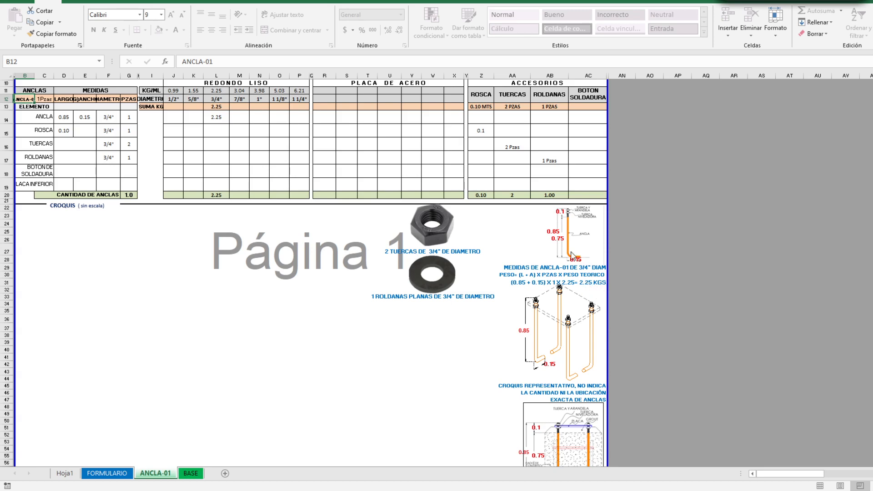
scroll(571, 297, down, 4)
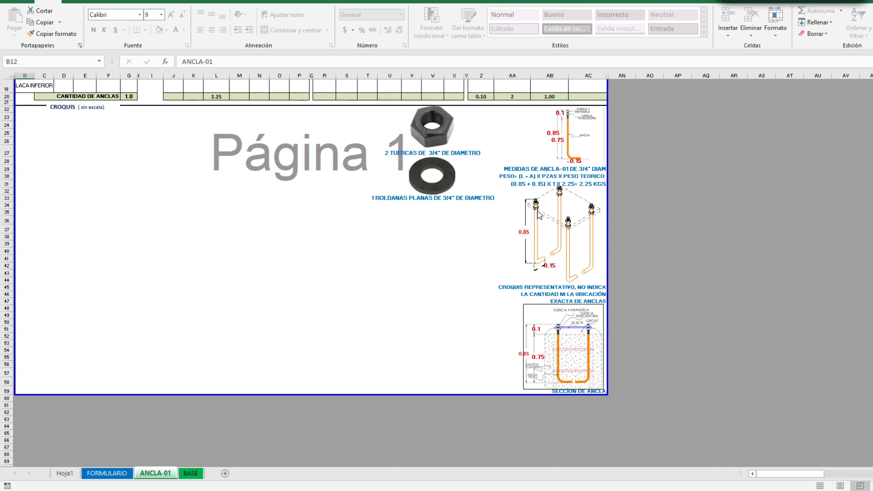
scroll(595, 320, down, 3)
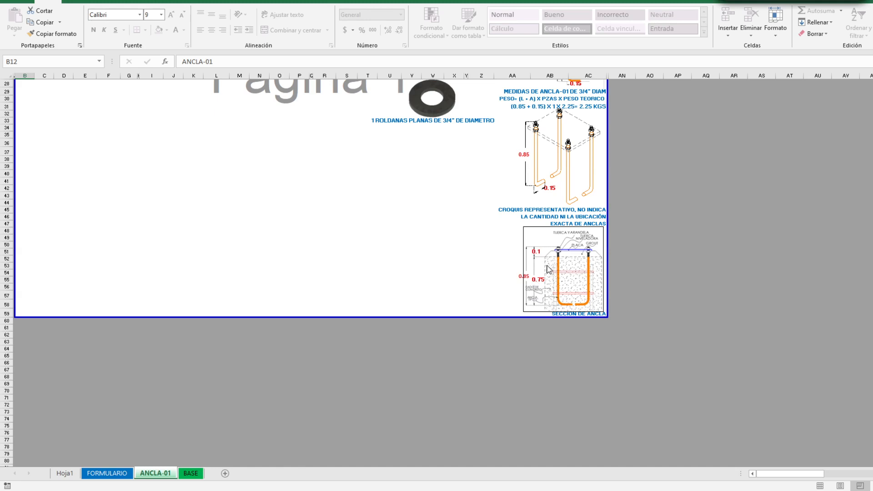
scroll(300, 417, up, 9)
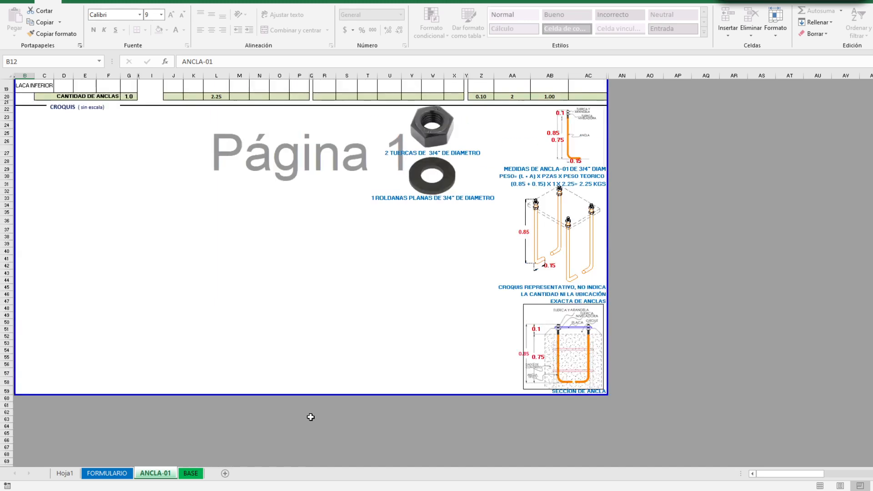
scroll(310, 417, down, 3)
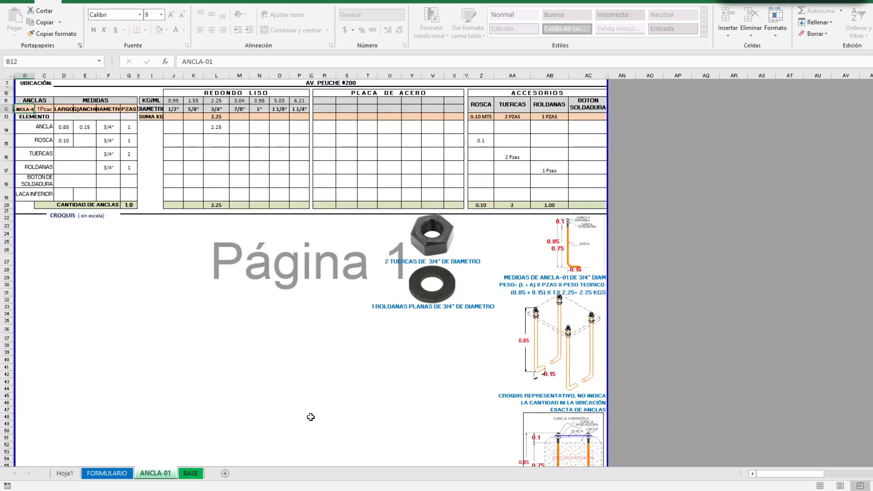
scroll(311, 417, up, 3)
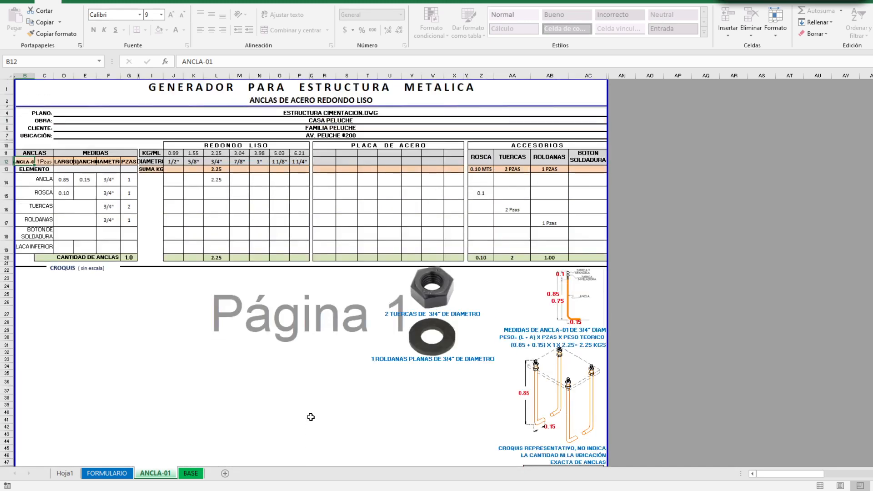
scroll(310, 417, down, 4)
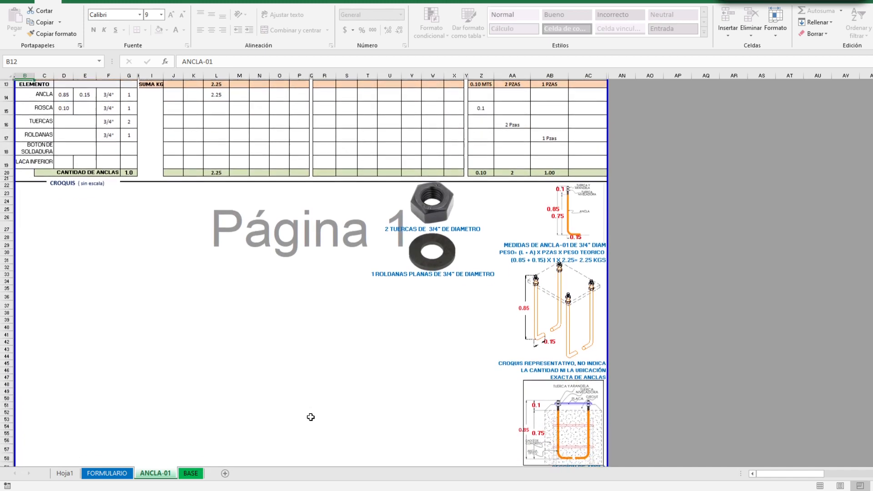
scroll(311, 416, down, 1)
scroll(311, 416, up, 2)
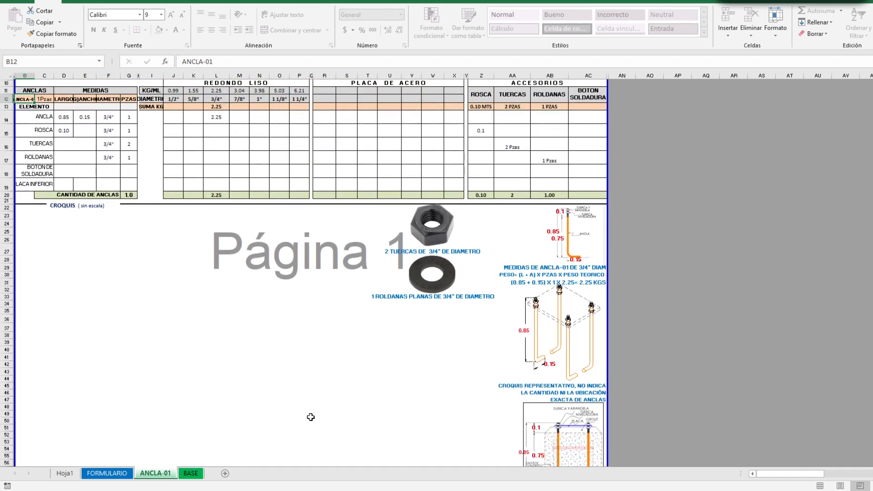
scroll(310, 417, up, 1)
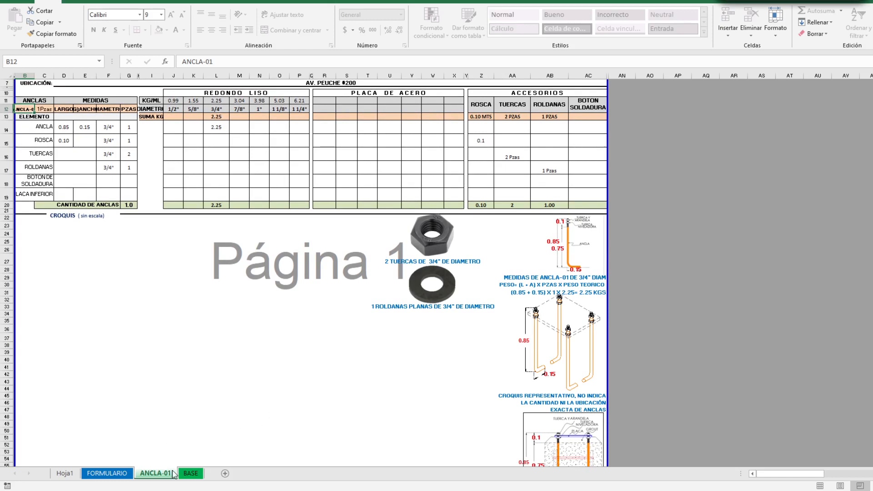
On the FORMULARIO sheet, enter ANCLA-02 as the anchor name and 1 as the number of pieces
click(109, 473)
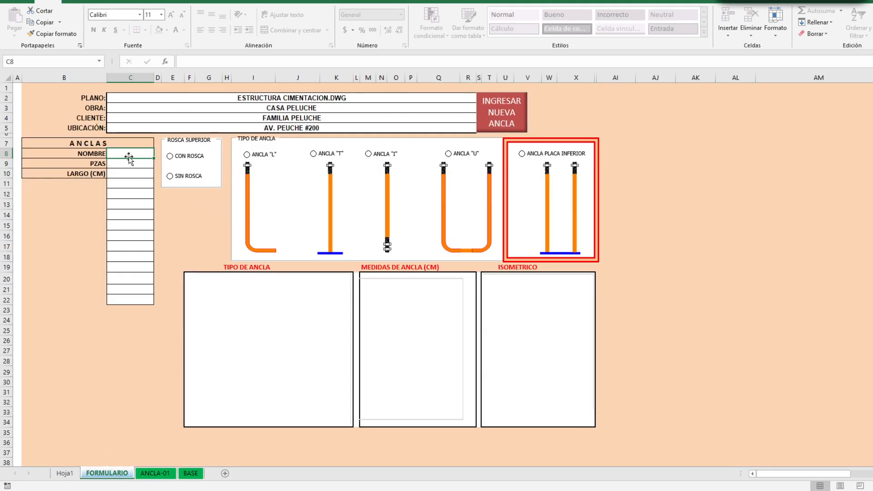
text(ANCLA-02)
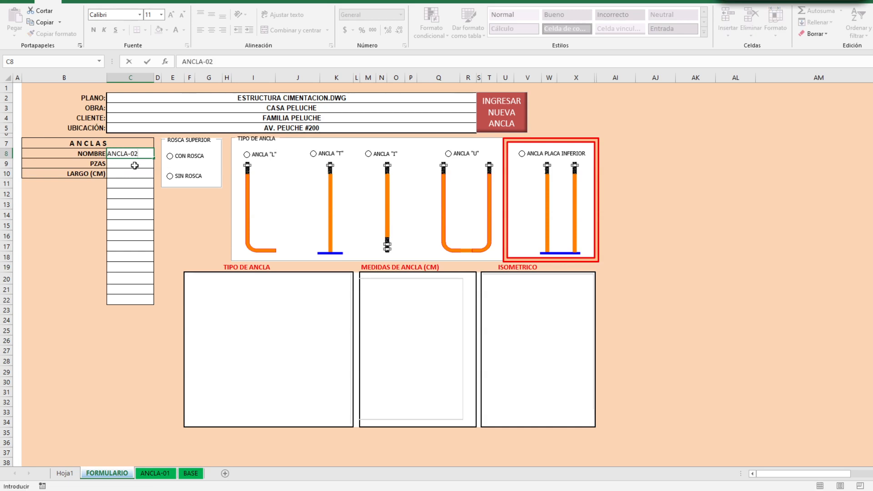
click(135, 165)
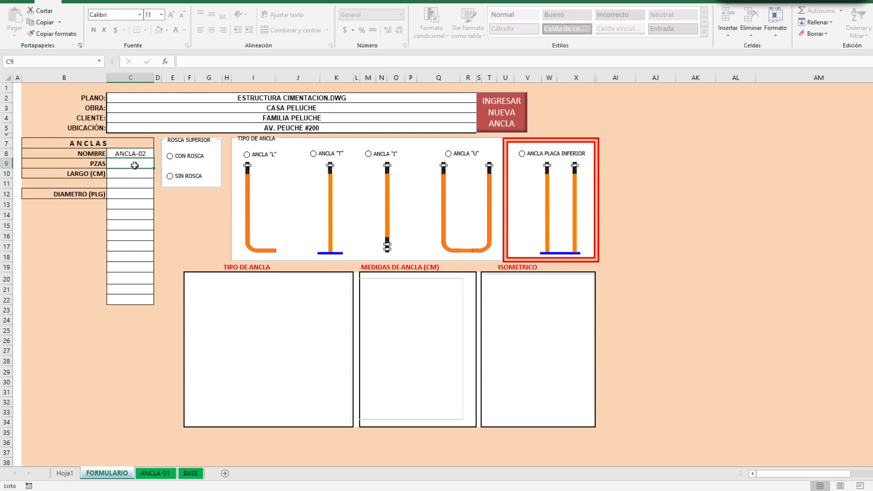
text(1)
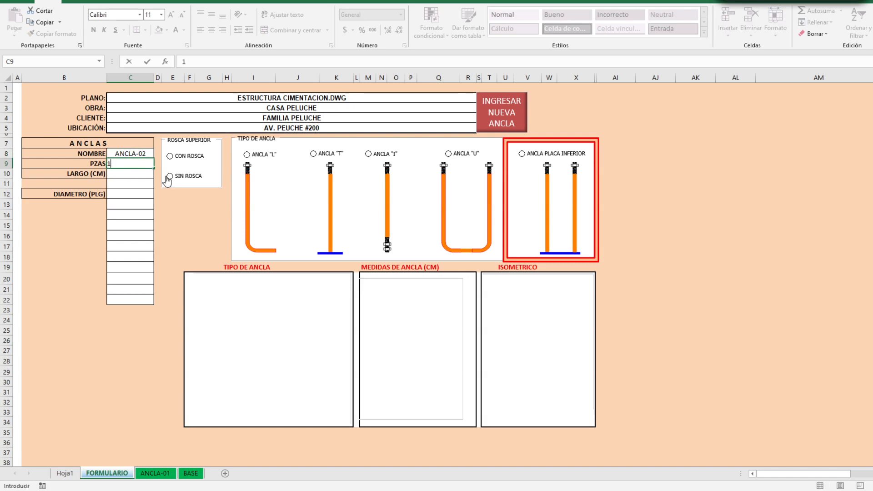
Define the anchor as SIN ROSCA for the upper thread and as type ANCLA "T"
click(184, 180)
click(184, 179)
click(313, 154)
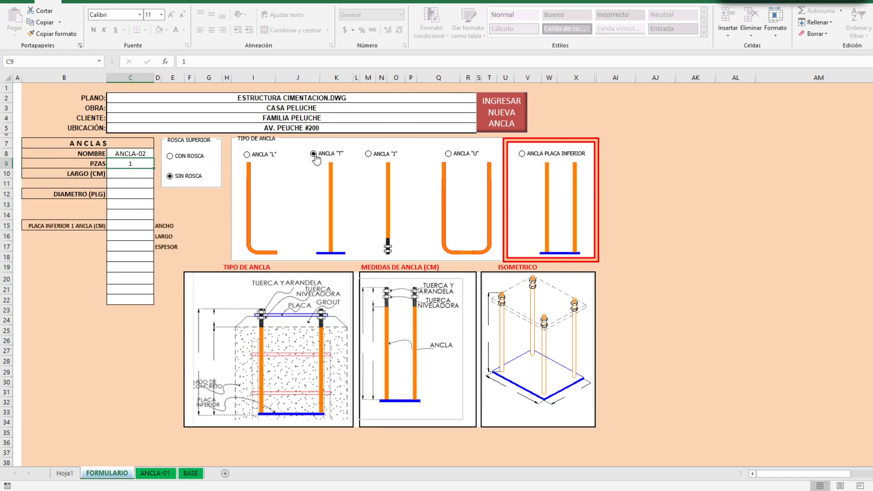
Set the anchor's length to 120 cm and its diameter to 1"
click(124, 177)
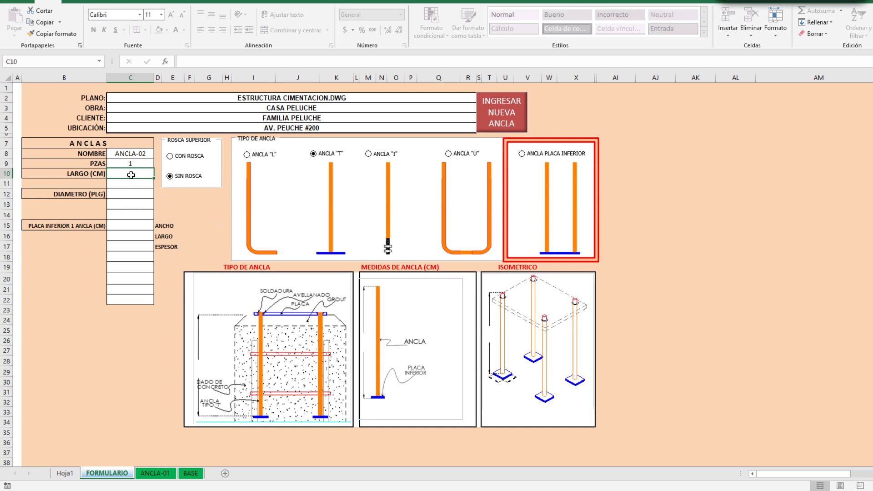
text(120)
key(Return)
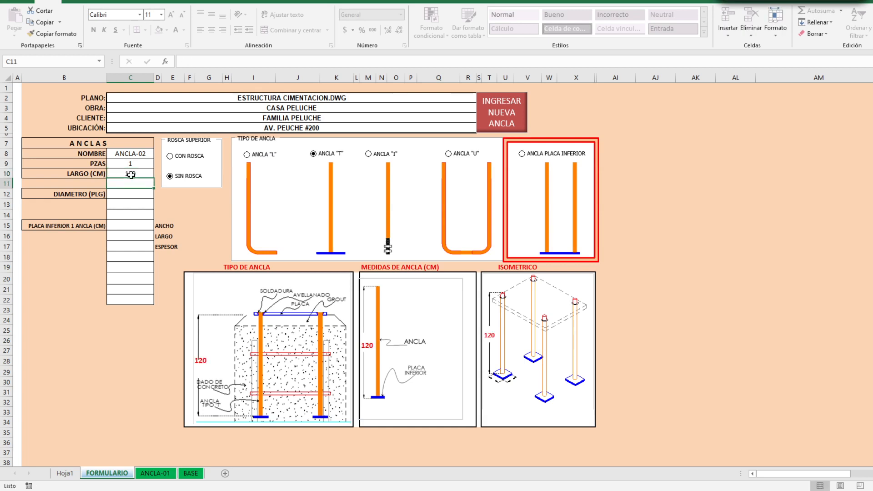
click(139, 196)
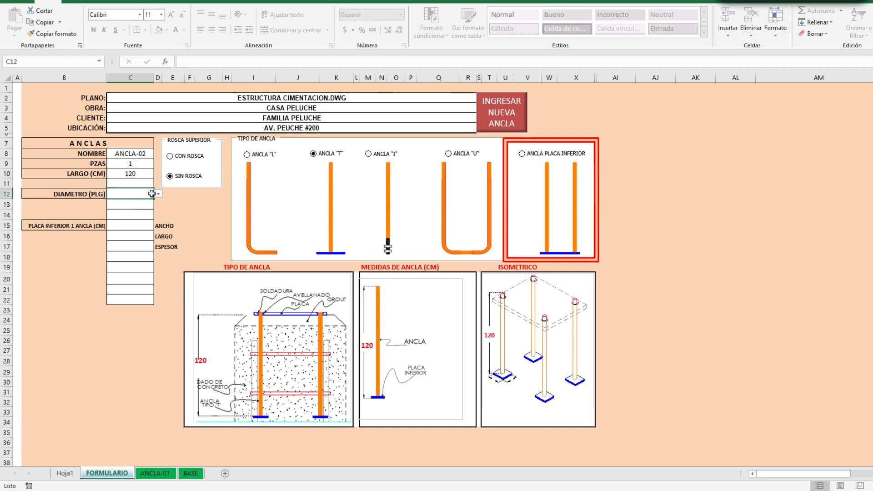
click(158, 194)
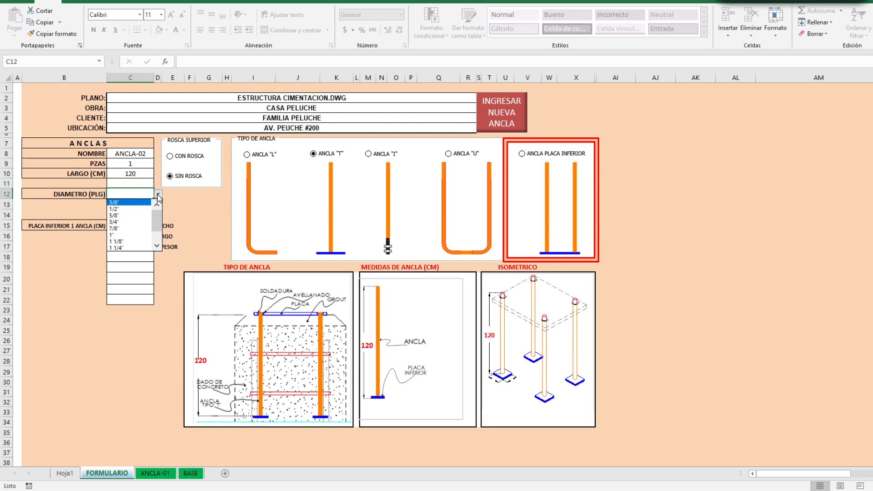
click(144, 235)
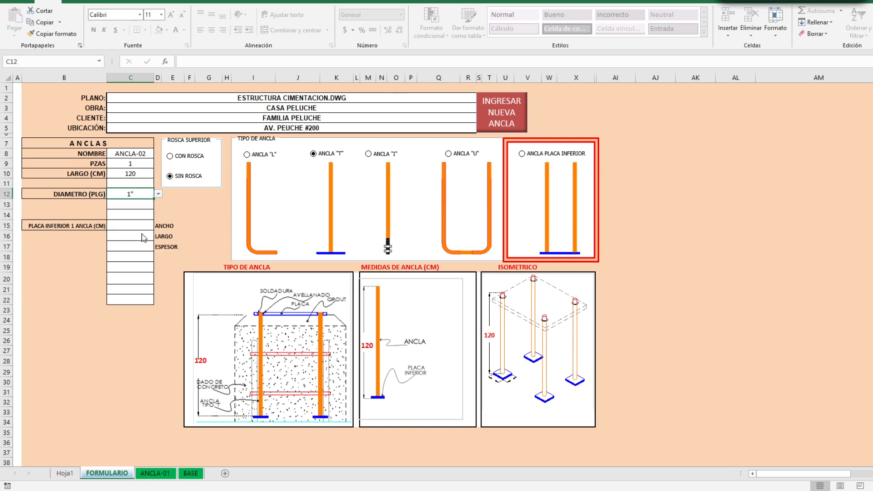
Set the lower plate to 15 cm wide, 15 cm long and 1/2" thick
click(134, 225)
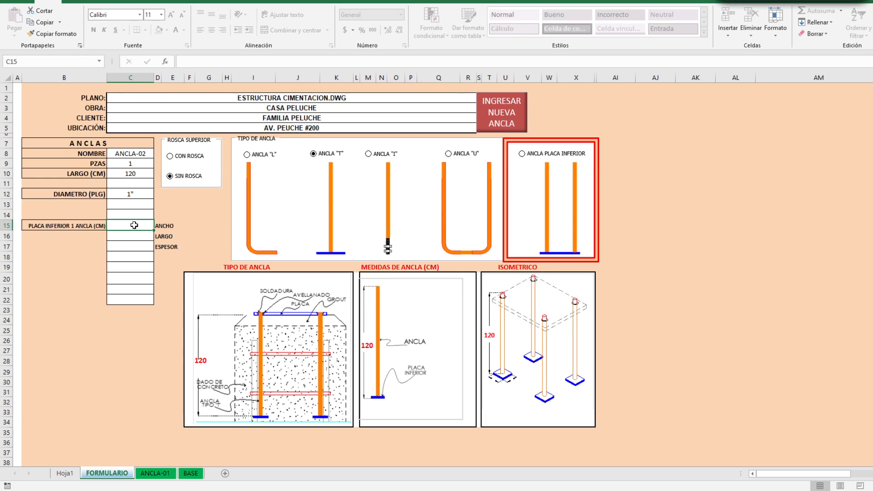
text(15)
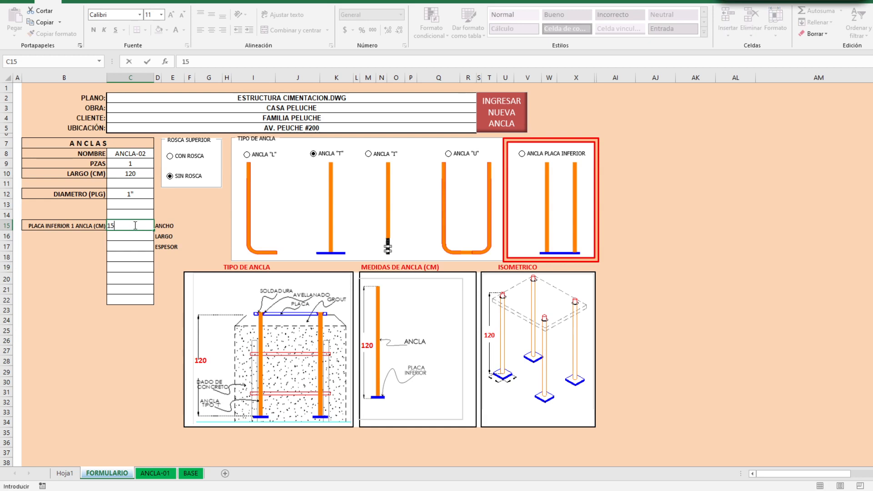
key(Return)
text(15)
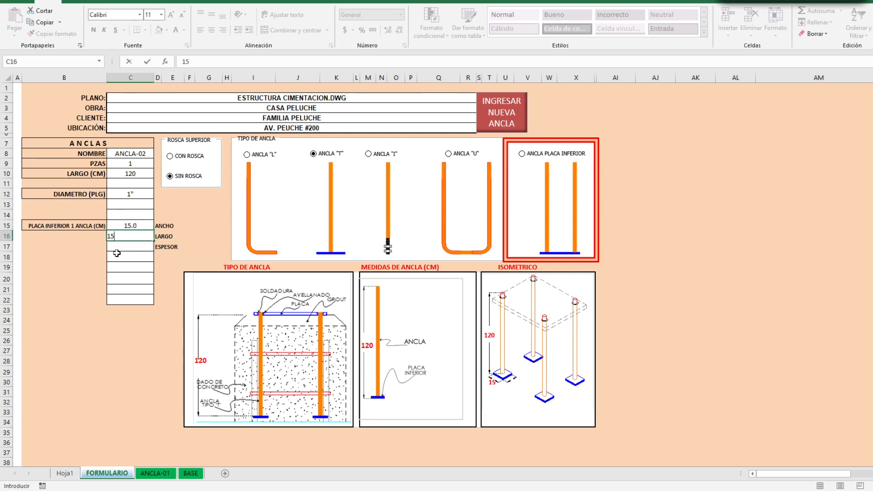
key(Return)
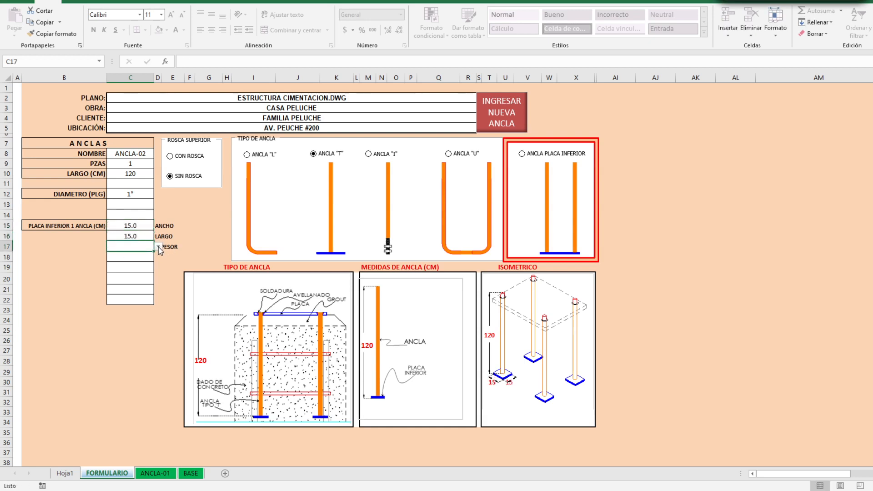
click(158, 246)
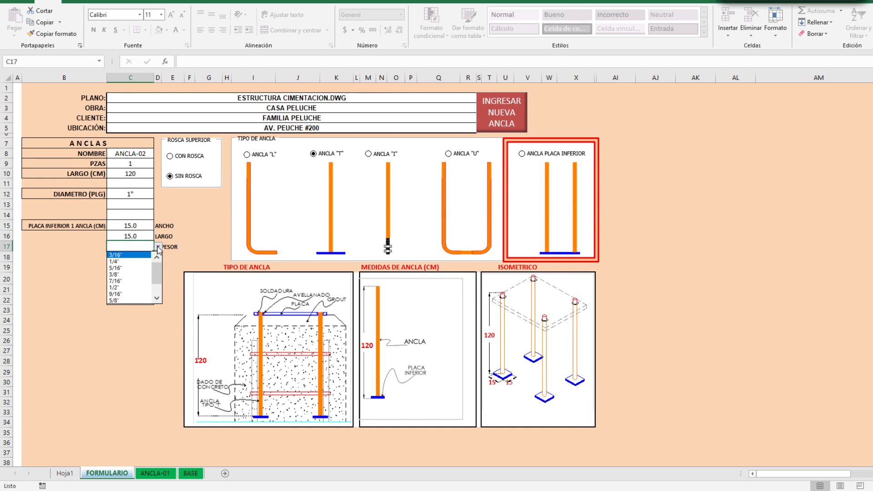
click(131, 288)
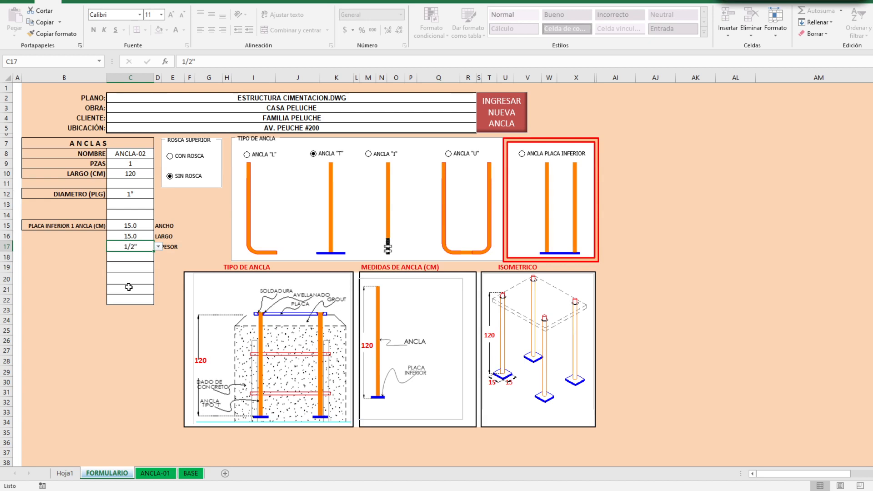
Submit the form data as a new anchor and open the generated ANCLA-02 sheet
click(495, 121)
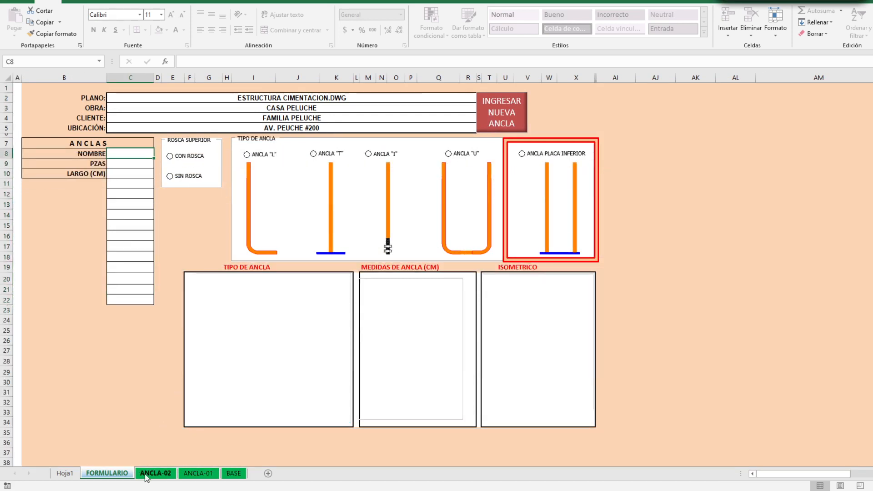
click(155, 473)
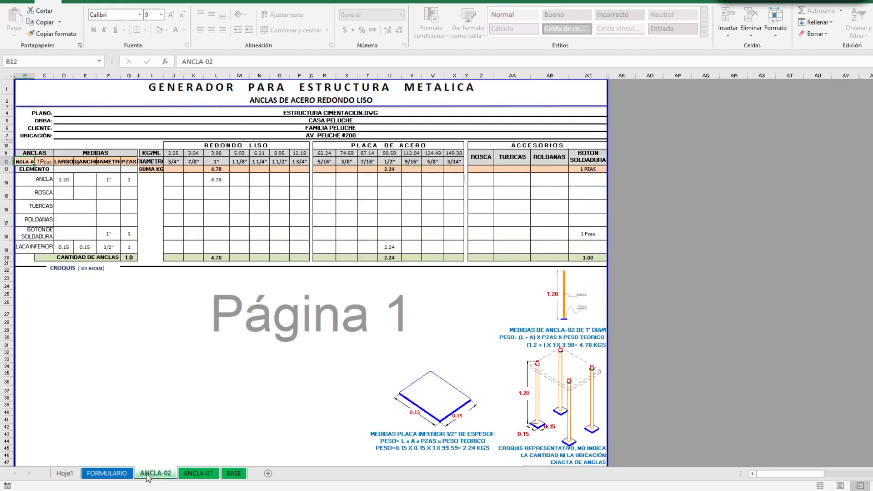
Review the ANCLA-02 table's element dimensions and check the anchor's weight formula against the 1" round bar column
click(61, 177)
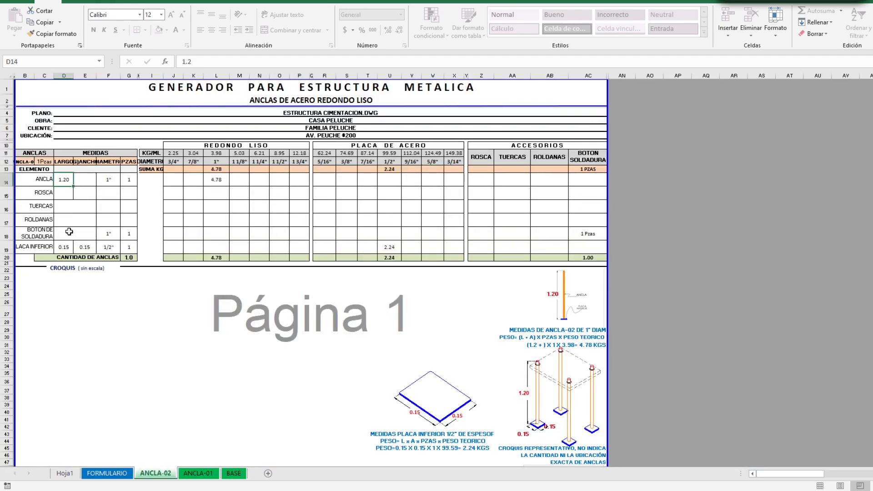
scroll(69, 232, down, 1)
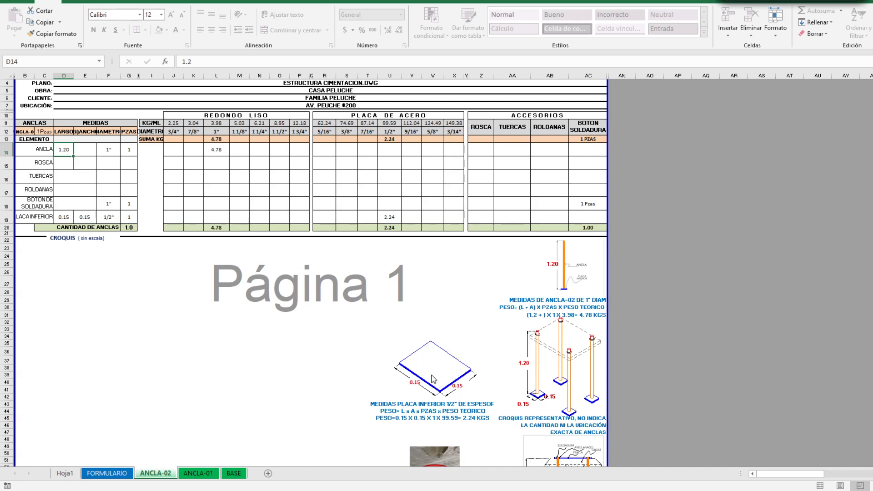
scroll(445, 393, down, 2)
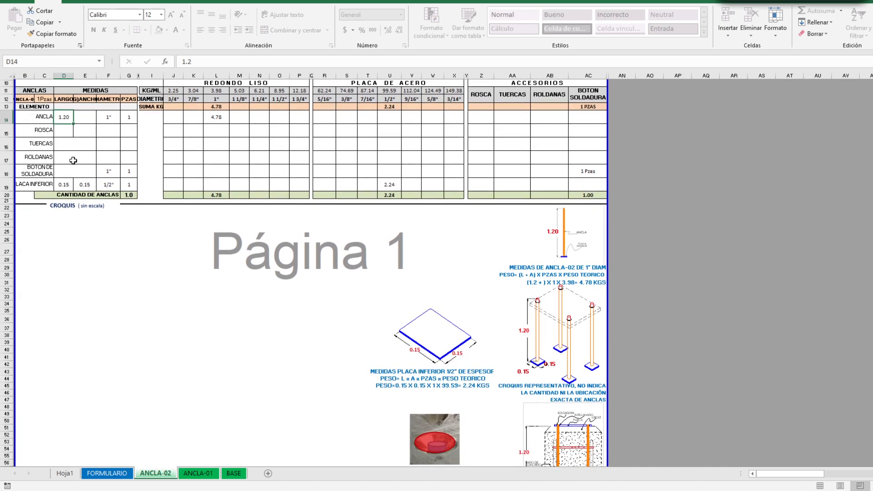
scroll(161, 212, down, 1)
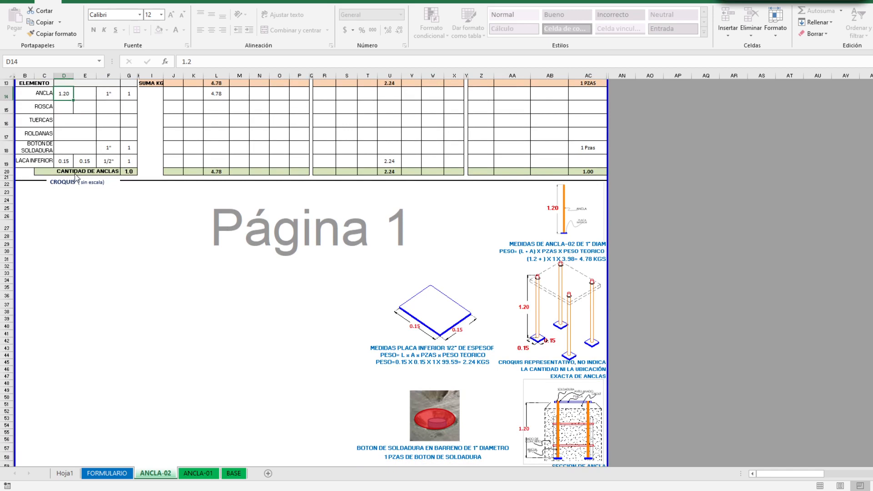
scroll(76, 178, up, 1)
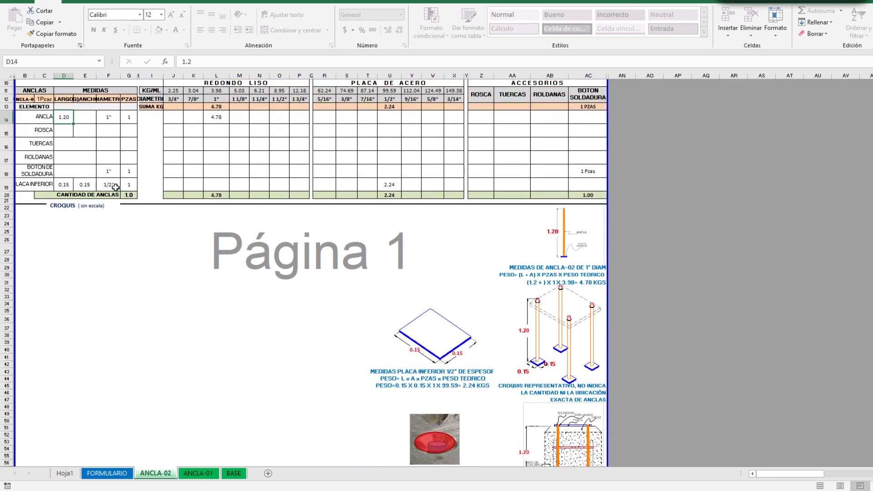
scroll(393, 153, up, 1)
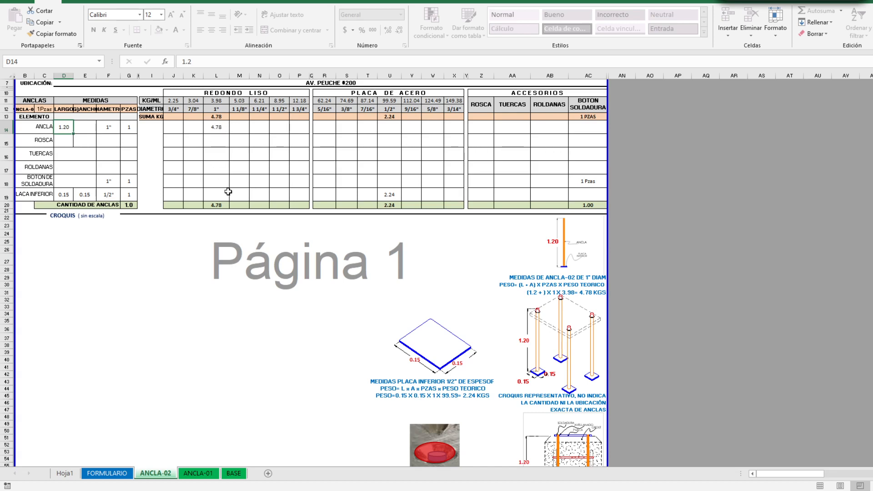
scroll(227, 191, down, 5)
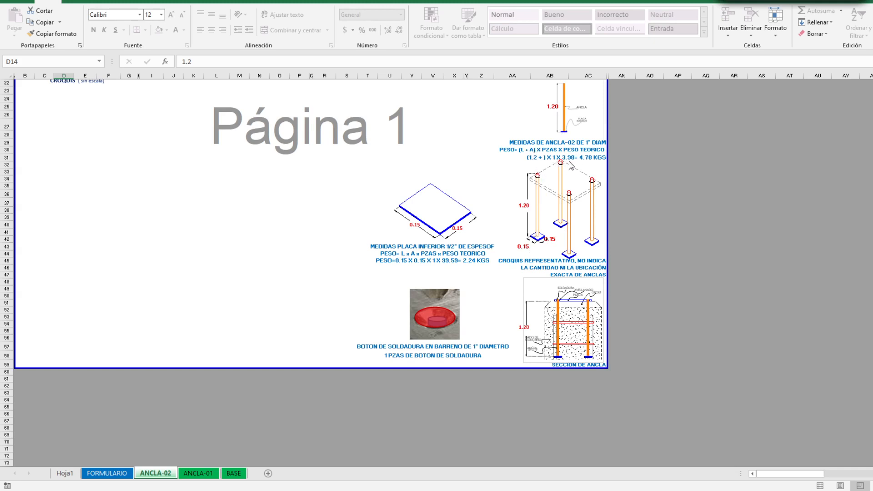
scroll(570, 165, up, 5)
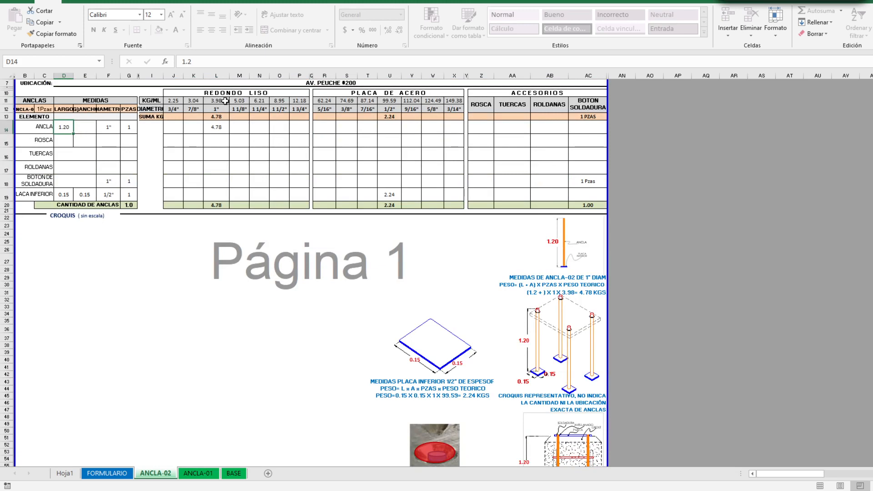
scroll(518, 286, down, 2)
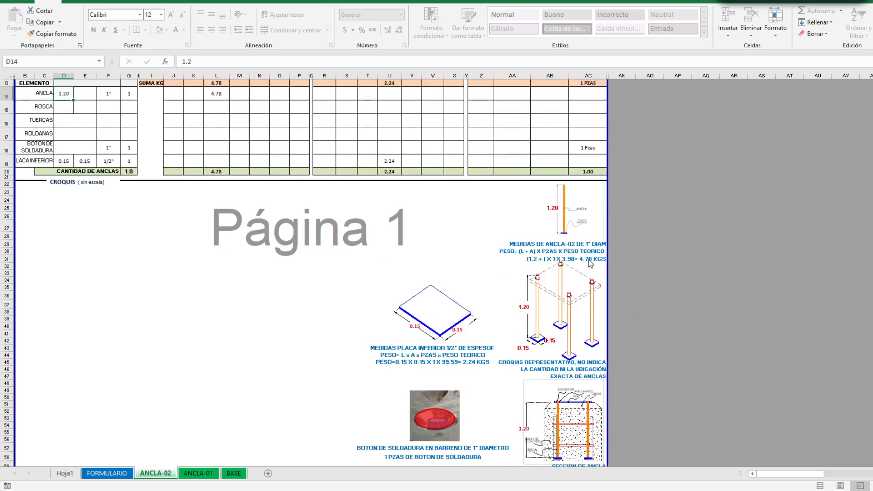
scroll(590, 263, up, 2)
Check ANCLA-02's lower plate weight formula, weld button and section sketches against the table, and return to the FORMULARIO sheet
scroll(398, 254, down, 4)
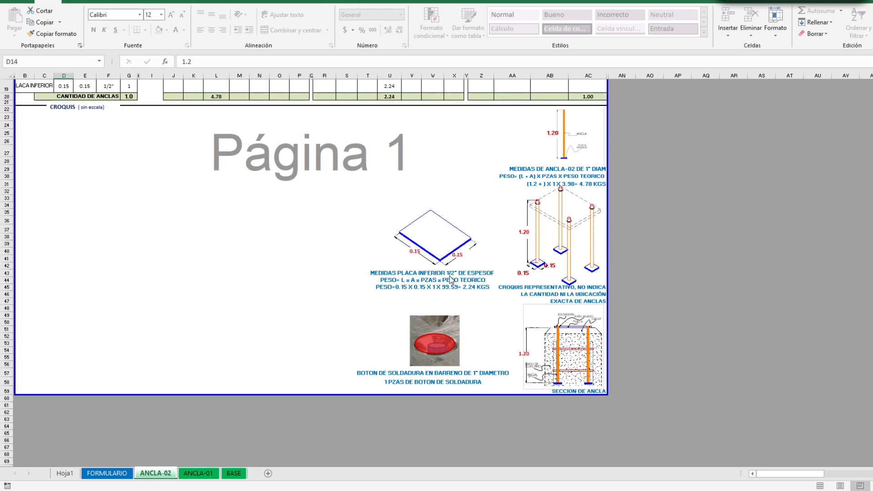
scroll(451, 279, up, 1)
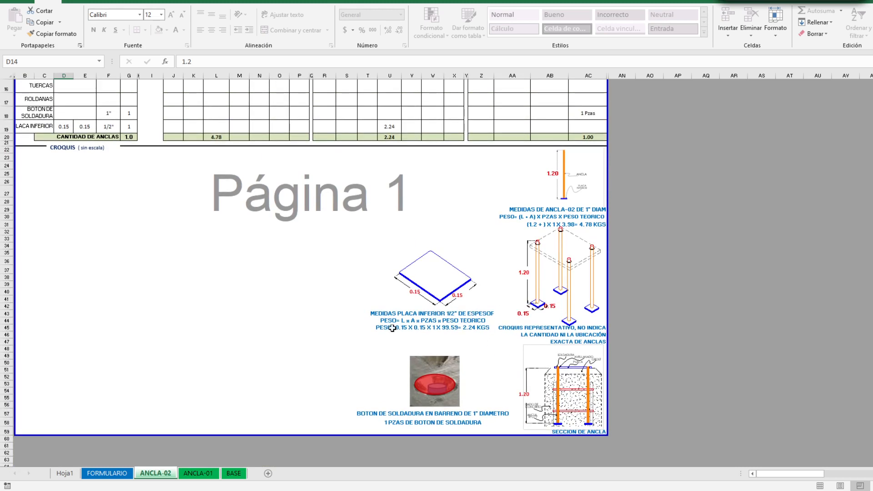
scroll(392, 328, up, 1)
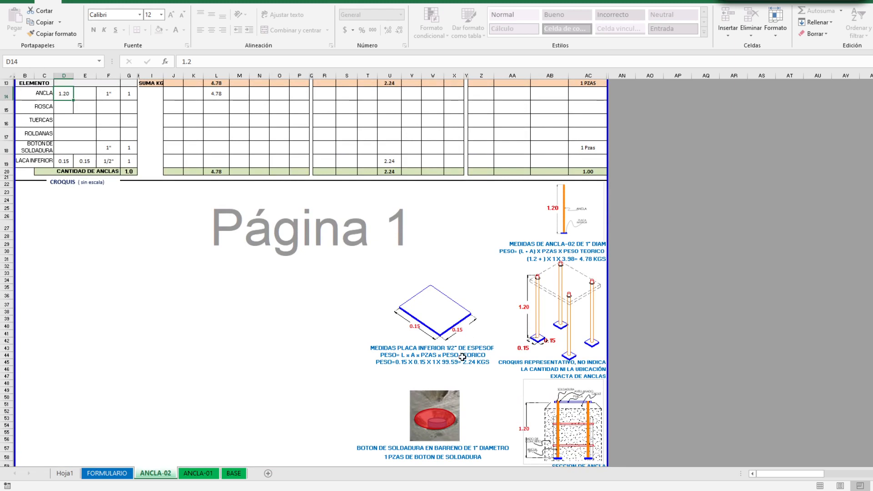
scroll(287, 257, up, 1)
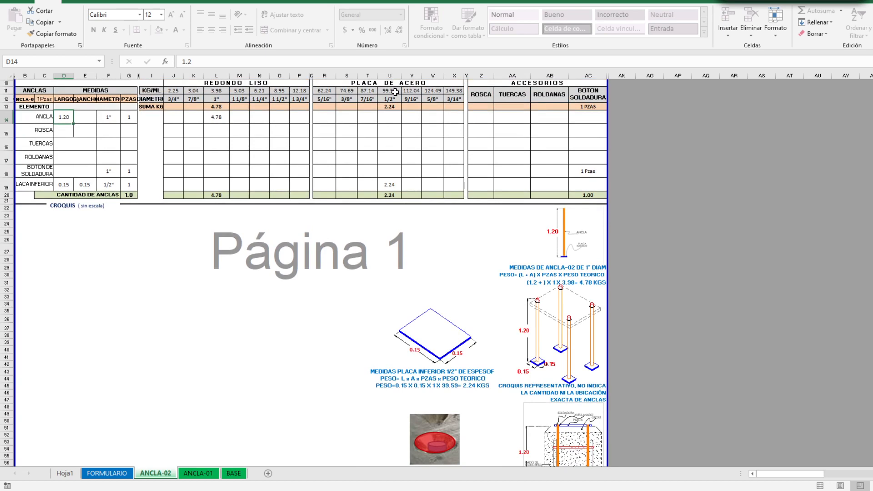
scroll(512, 337, down, 4)
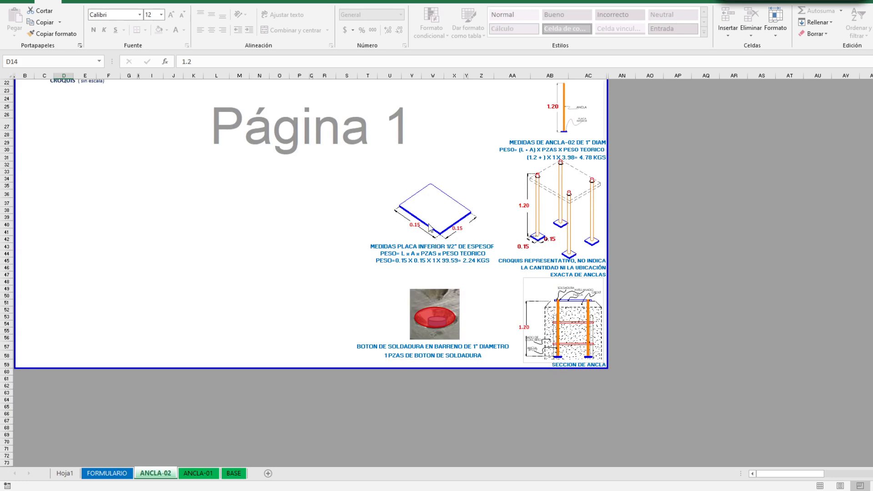
scroll(437, 215, down, 1)
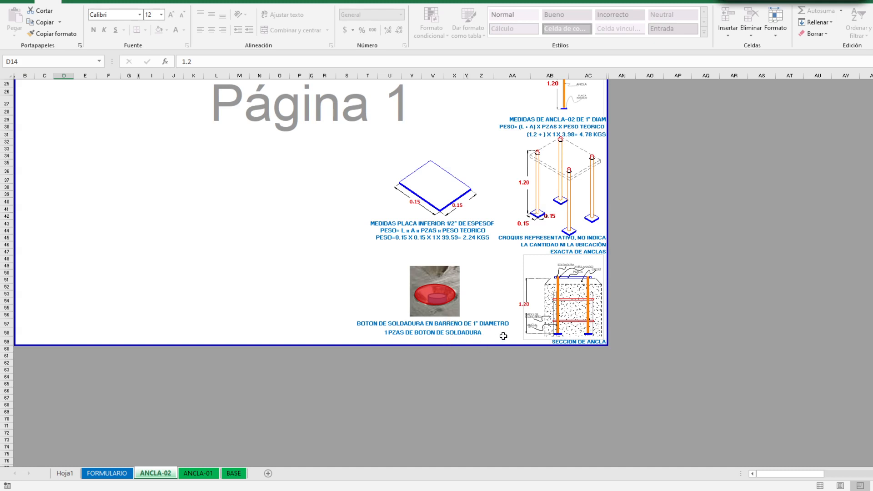
scroll(450, 335, up, 1)
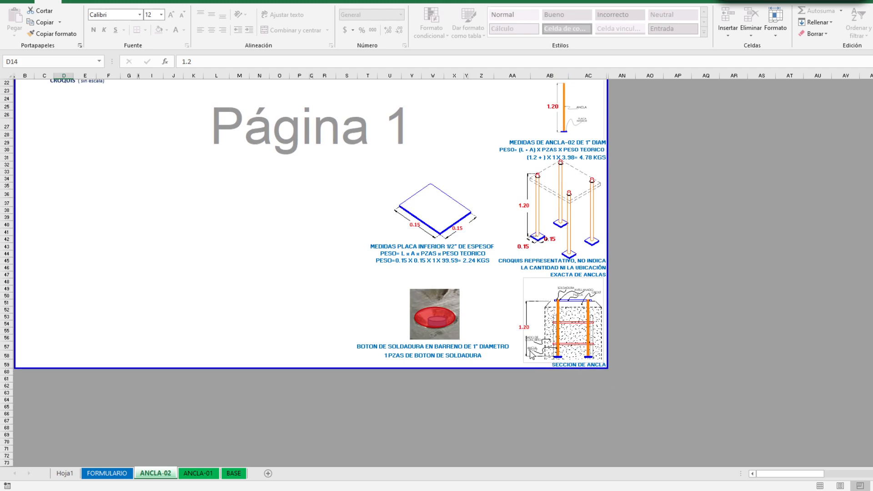
scroll(530, 355, up, 2)
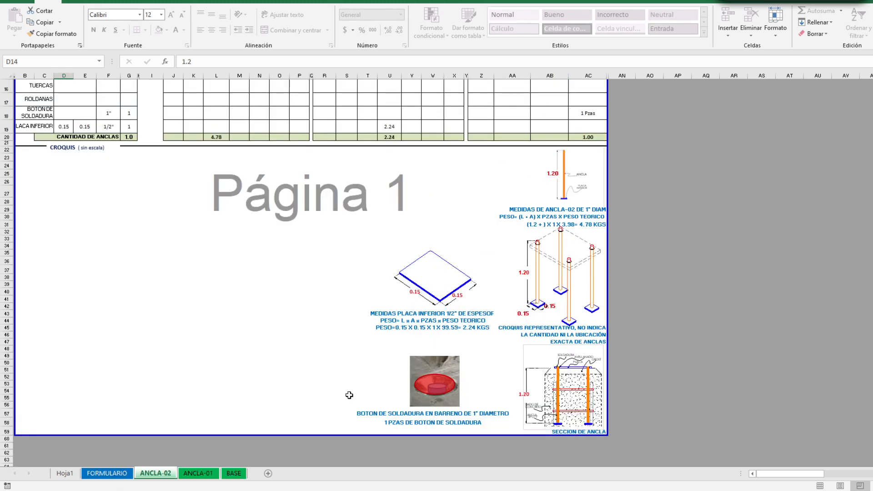
scroll(349, 395, up, 3)
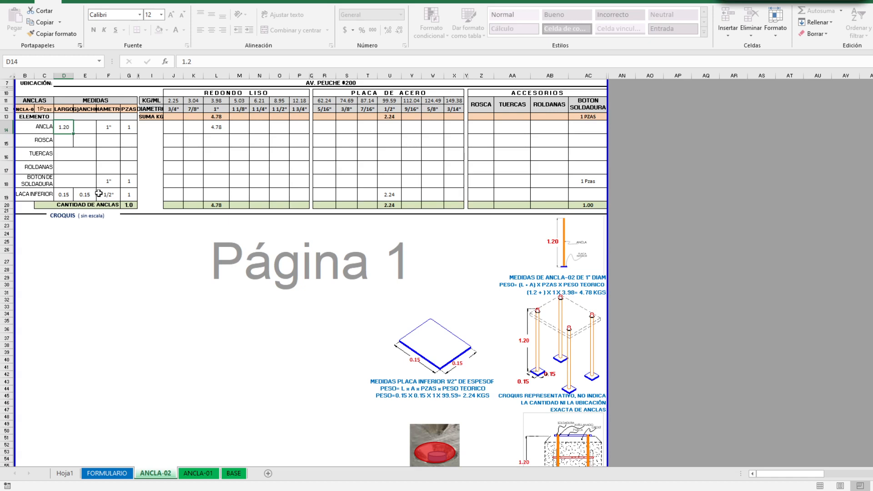
click(108, 474)
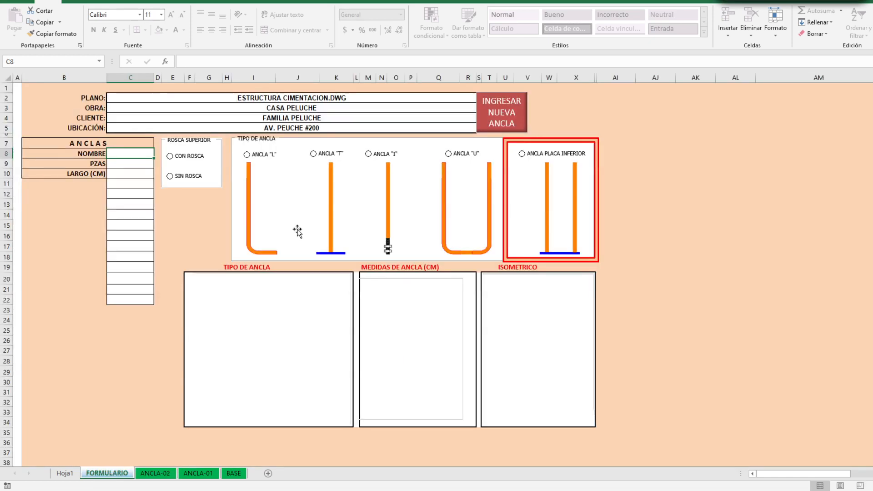